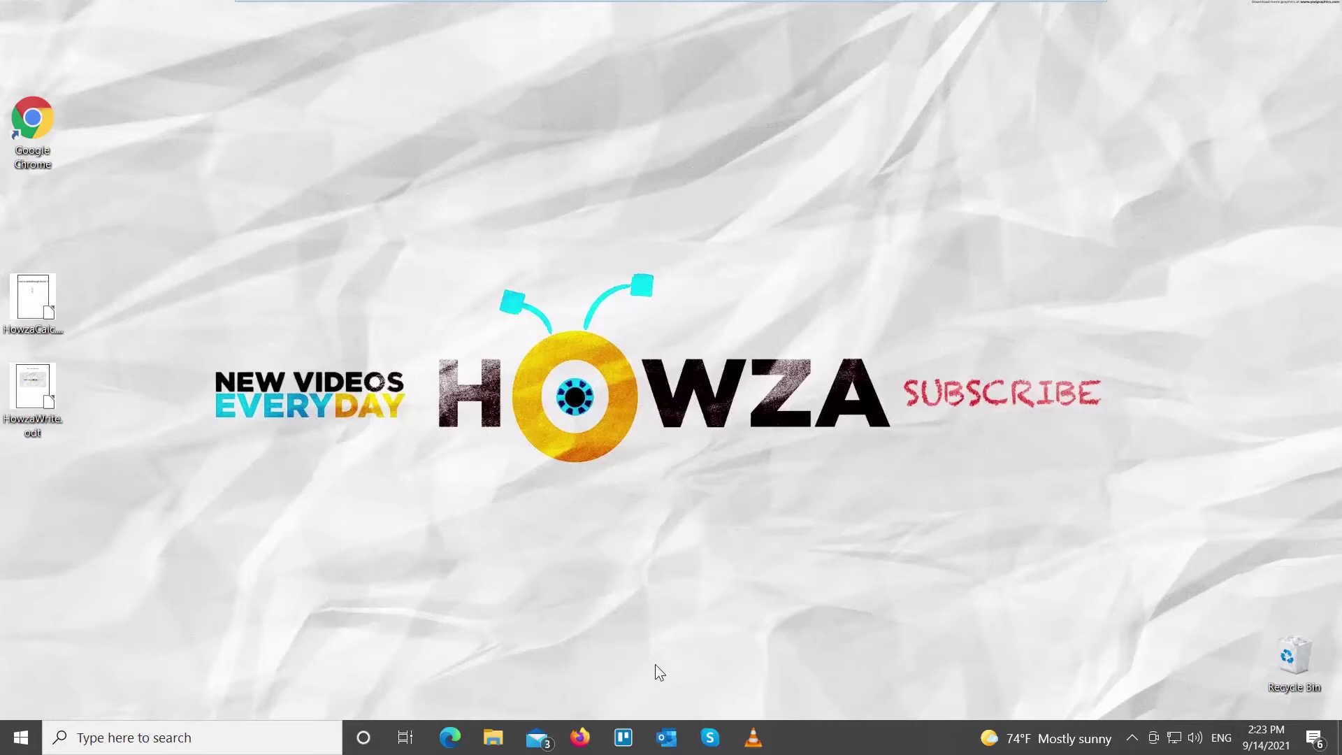
- Open HowzaWrite.odt from the desktop and restart LibreOffice in Safe Mode via Help
double_click(56, 389)
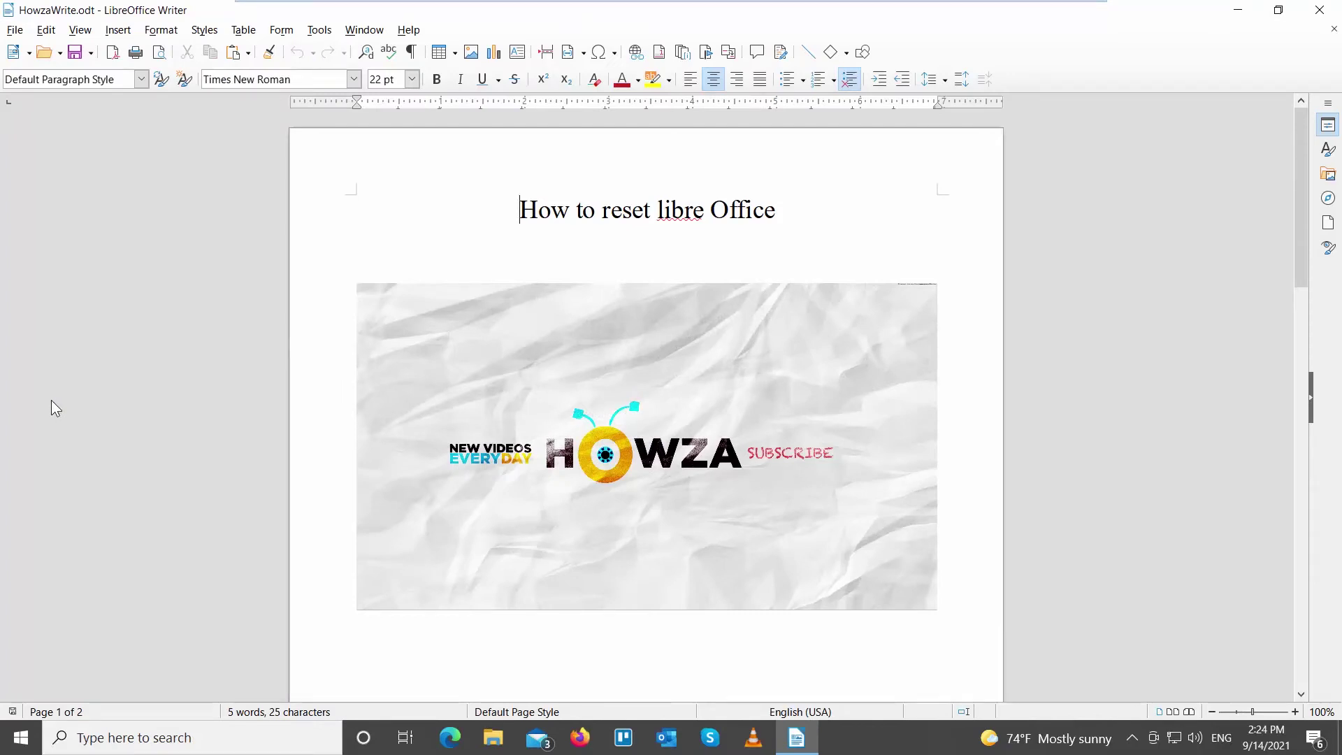
left_click(408, 32)
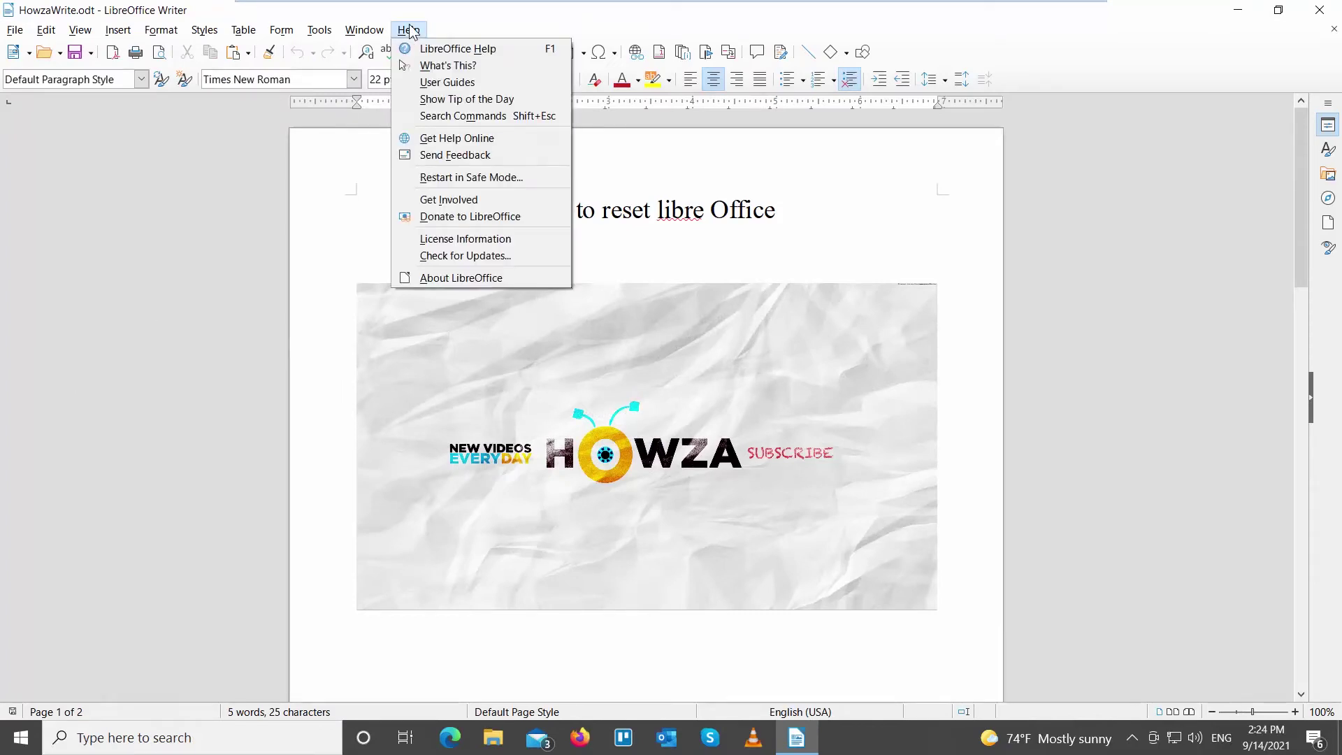
left_click(435, 176)
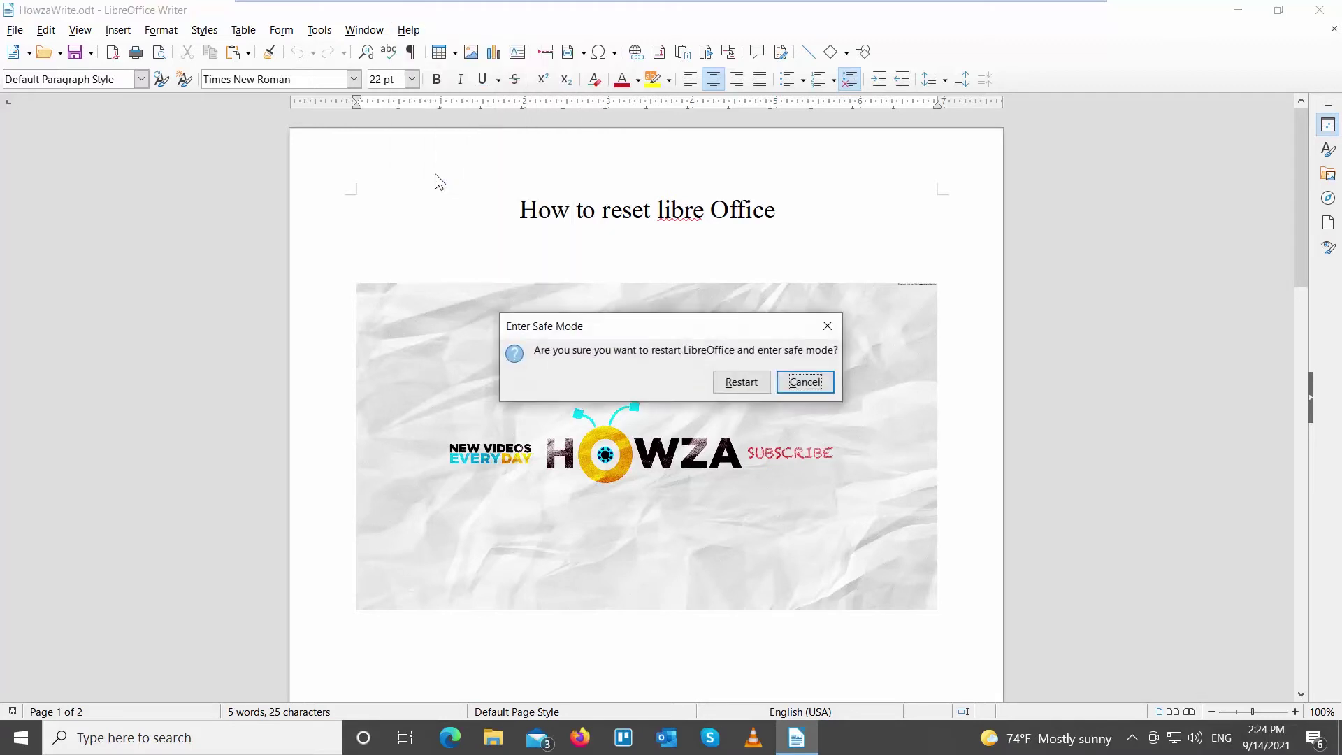
left_click(741, 383)
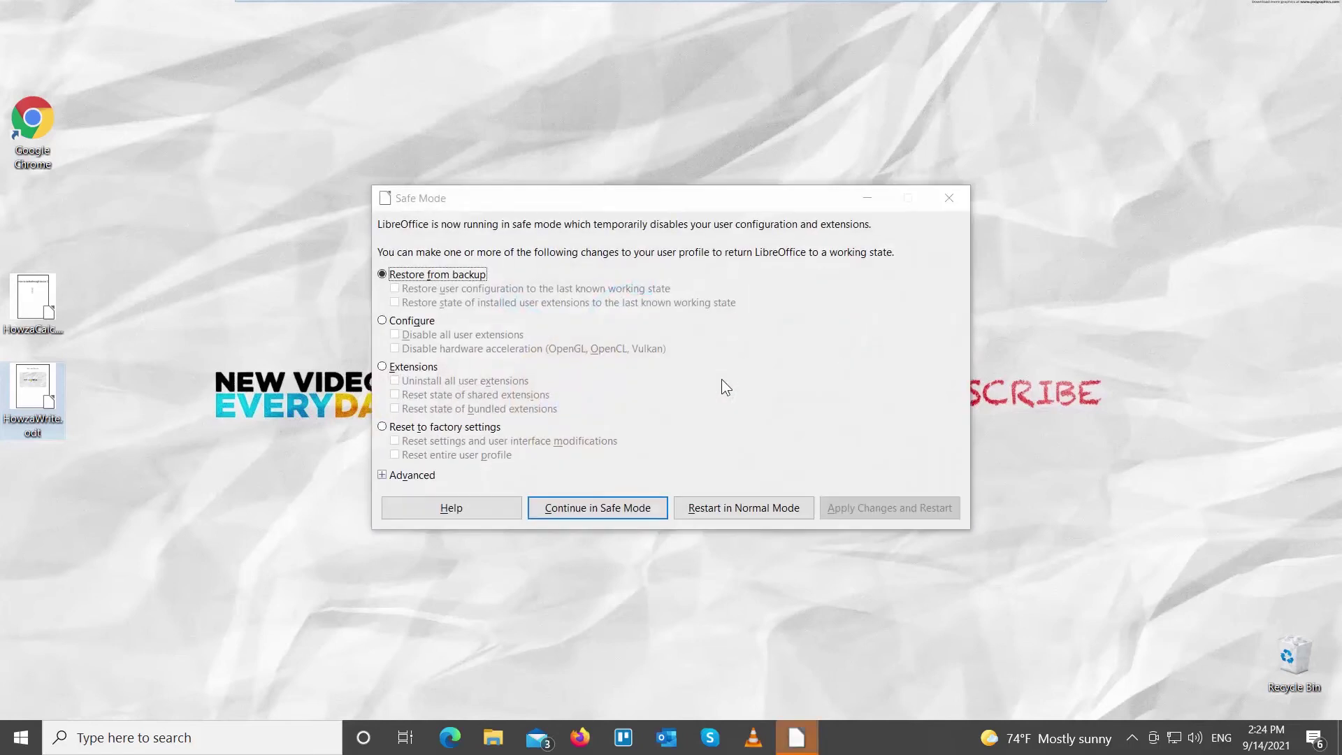
- Factory-reset settings and the entire user profile, restart, and dismiss Tip of the Day and file-format prompts
left_click(421, 428)
left_click(424, 442)
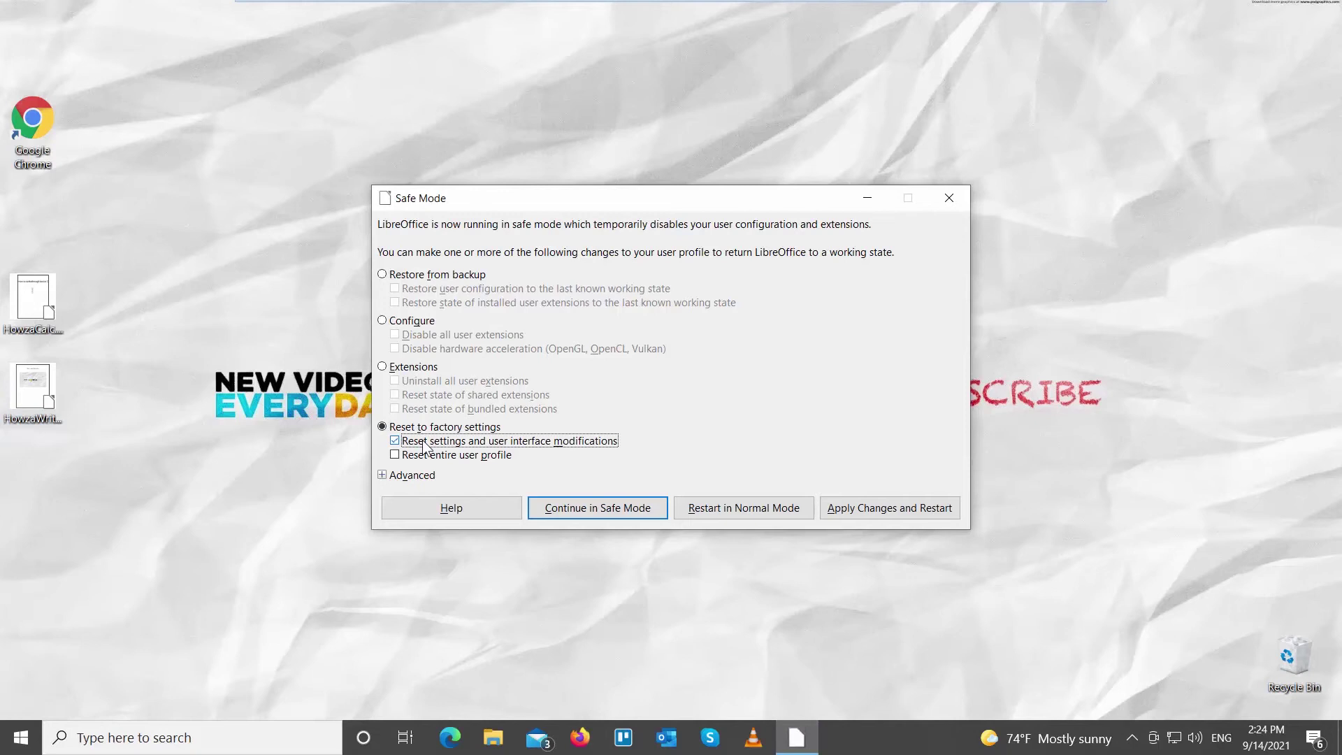
left_click(421, 456)
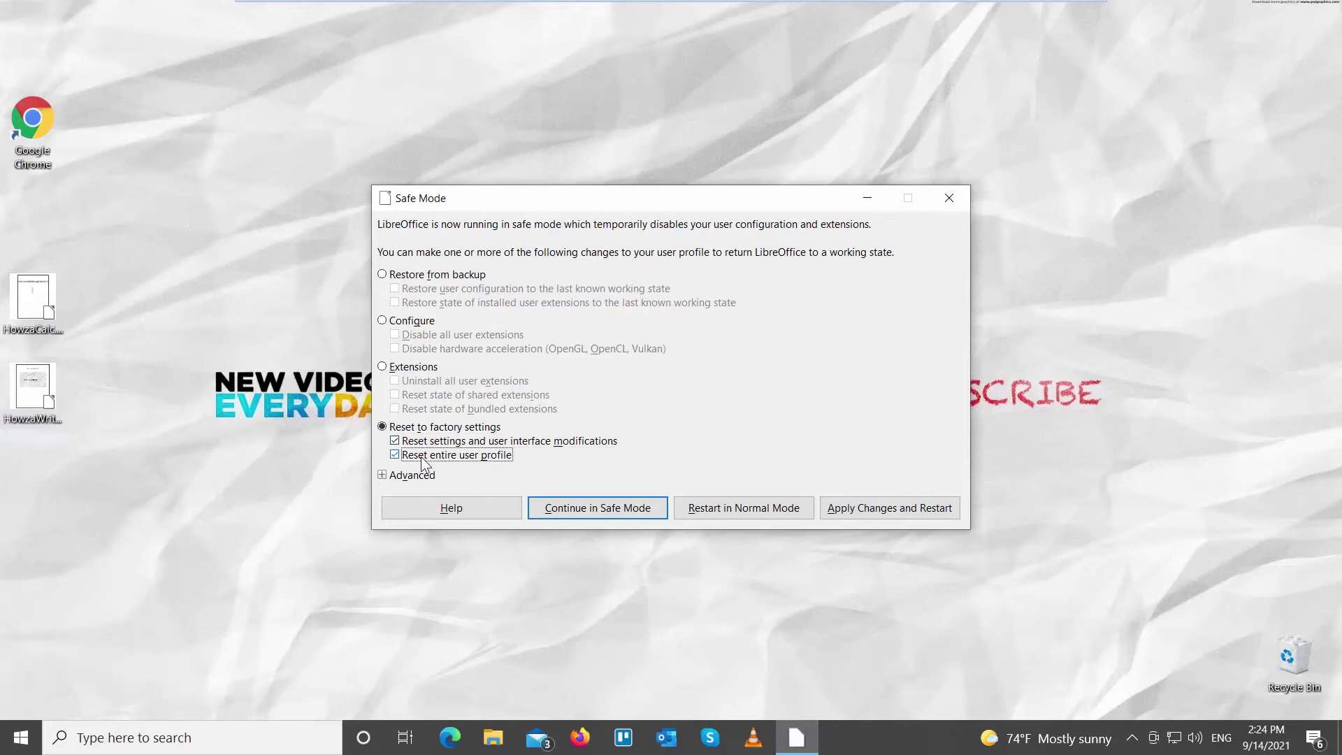
left_click(859, 515)
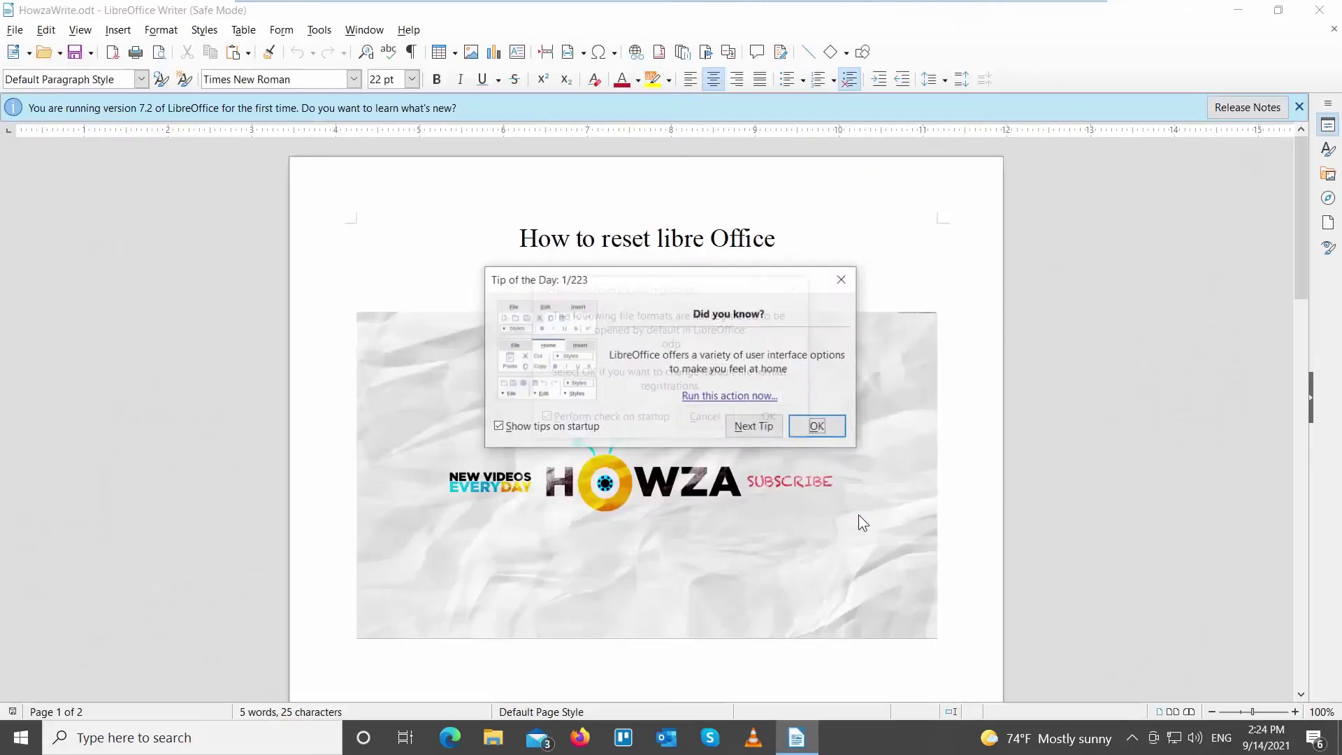
left_click(827, 437)
left_click(704, 417)
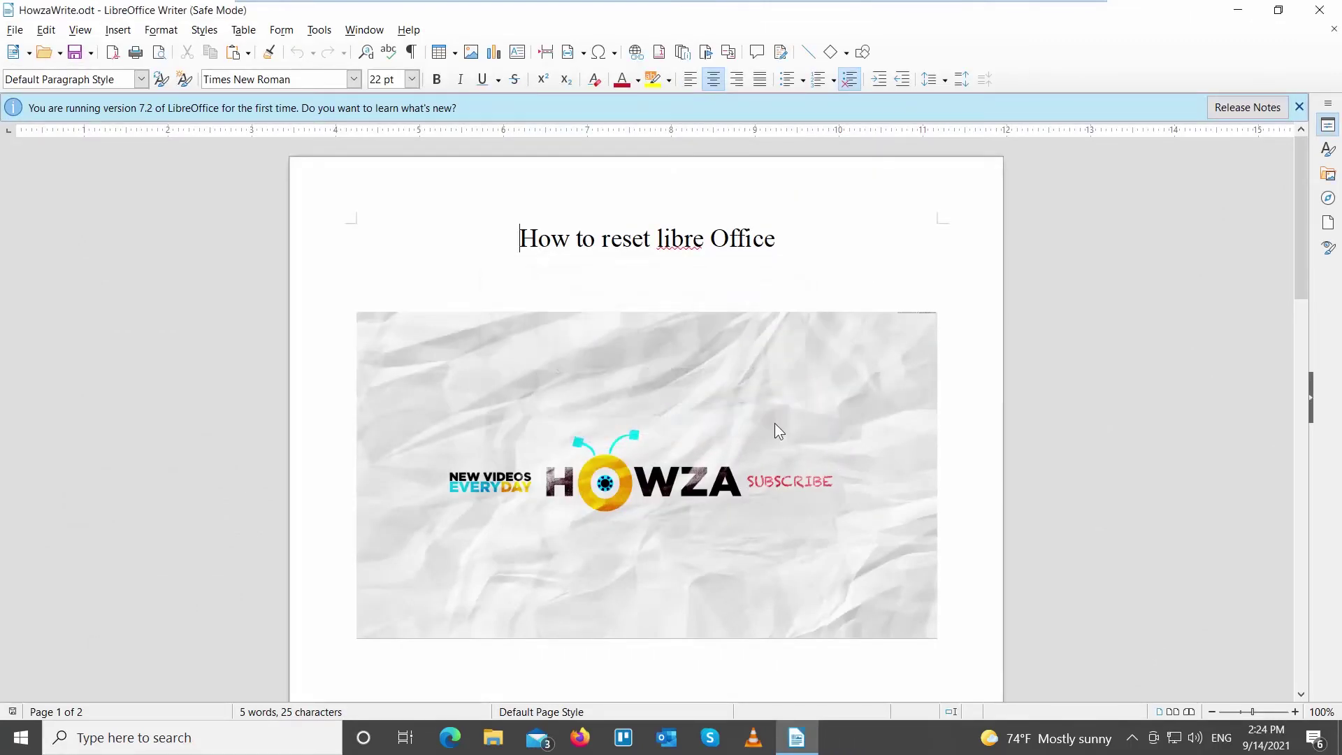